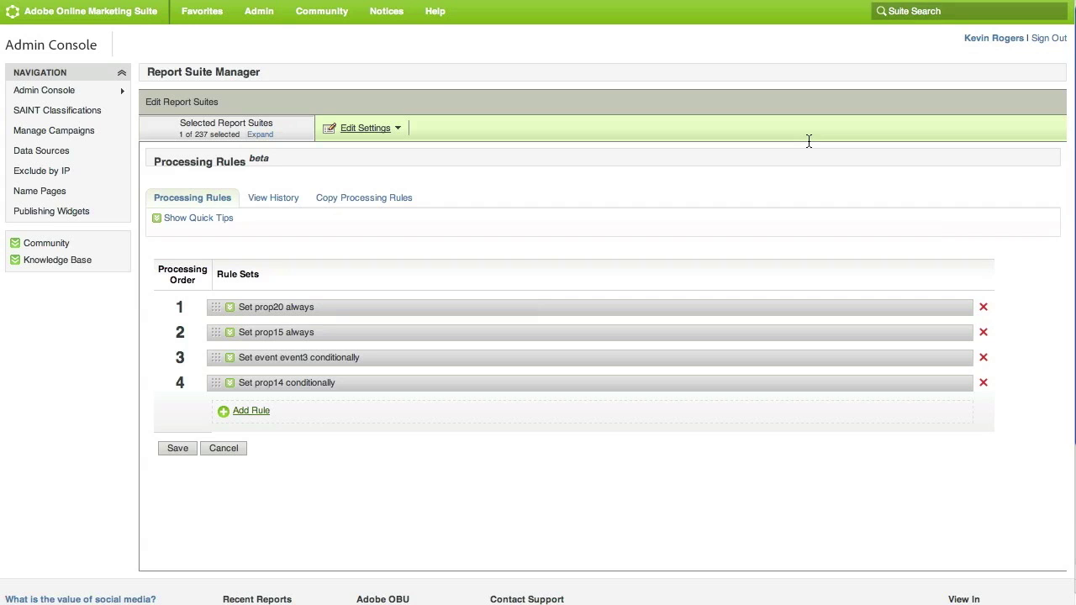
# Open the report suite settings and show how the prop14 rule set can be reordered.
pyautogui.click(387, 129)
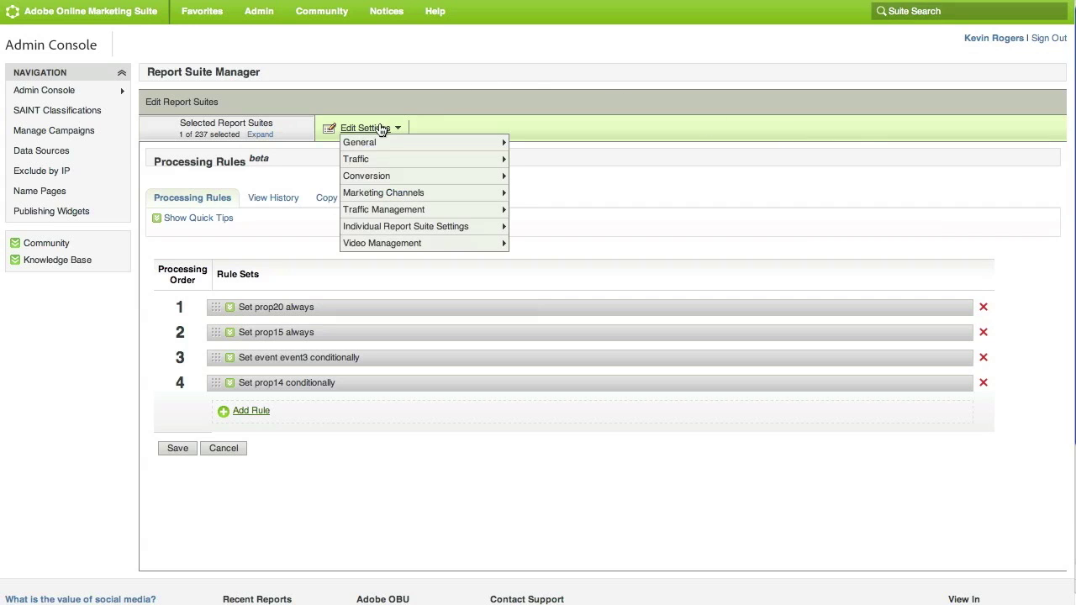
pyautogui.moveTo(389, 143)
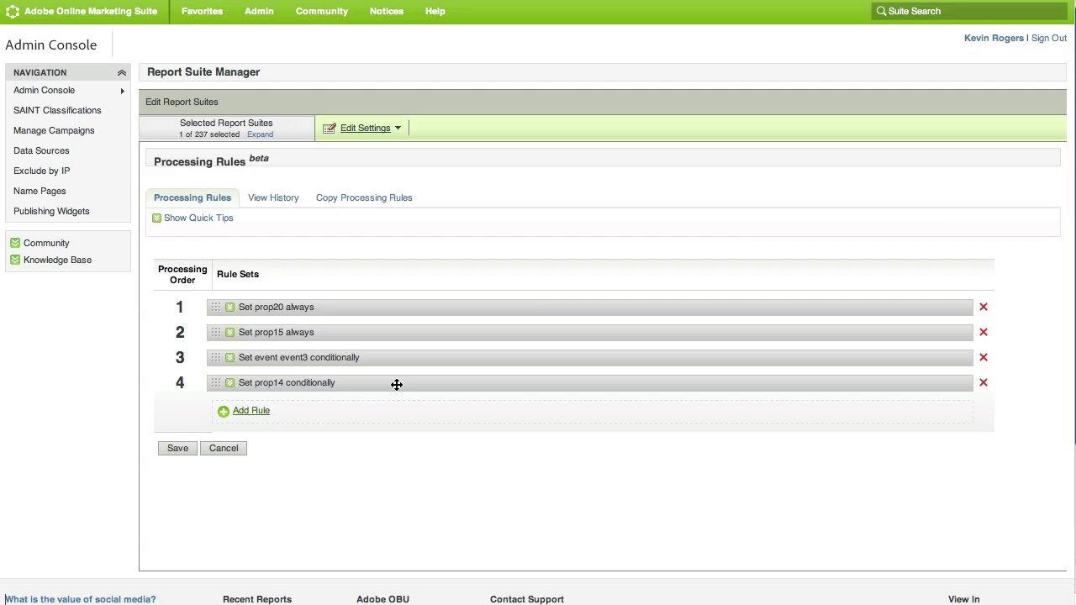
pyautogui.moveTo(397, 384)
pyautogui.mouseDown()
pyautogui.moveTo(396, 305)
pyautogui.moveTo(399, 399)
pyautogui.moveTo(397, 383)
pyautogui.mouseUp()
# Add processing rule 5 whose action targets Custom Insight 1 (Prop1).
pyautogui.click(252, 411)
pyautogui.scroll(-5, 257, 412)
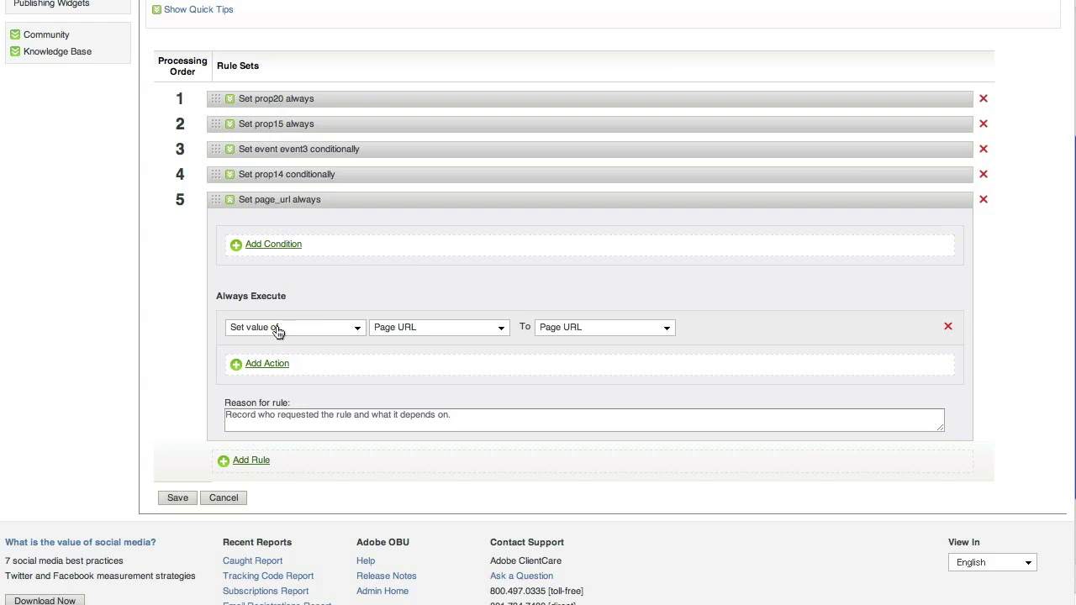
pyautogui.click(501, 330)
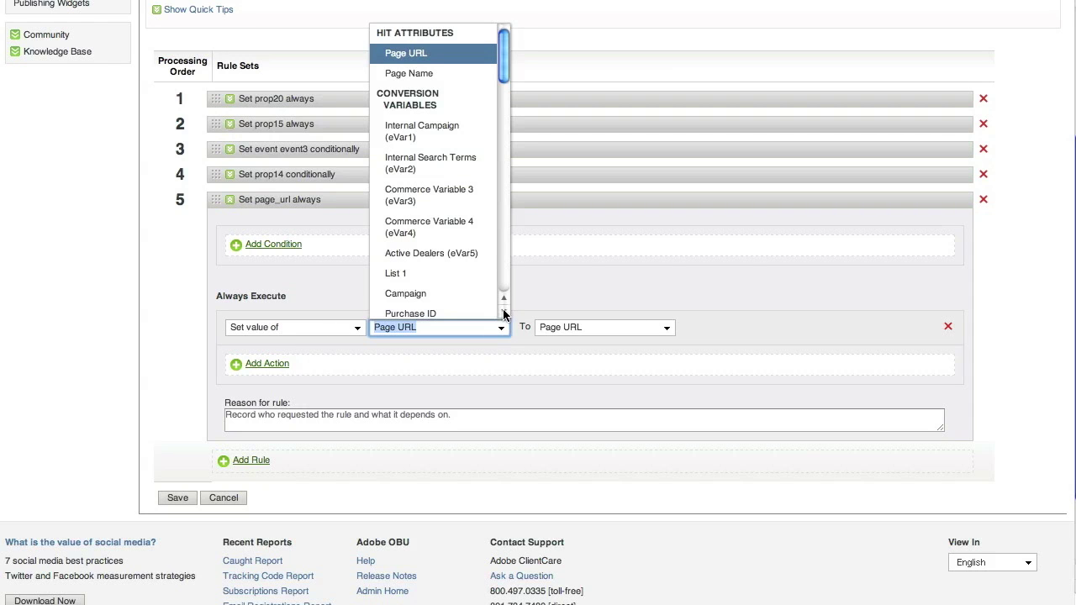
pyautogui.click(504, 313)
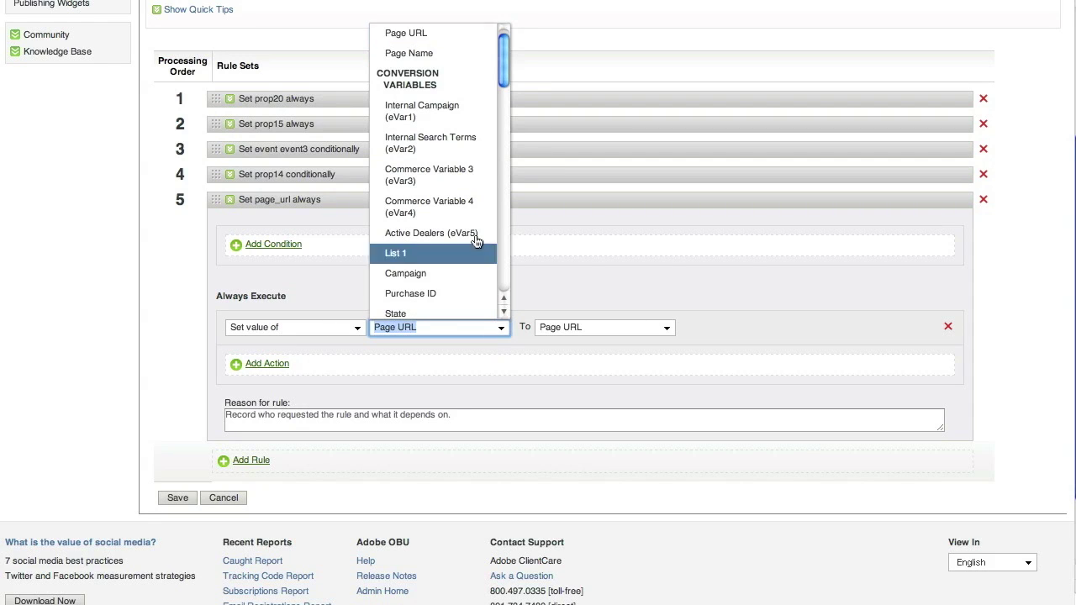
pyautogui.scroll(-6, 474, 239)
pyautogui.click(459, 144)
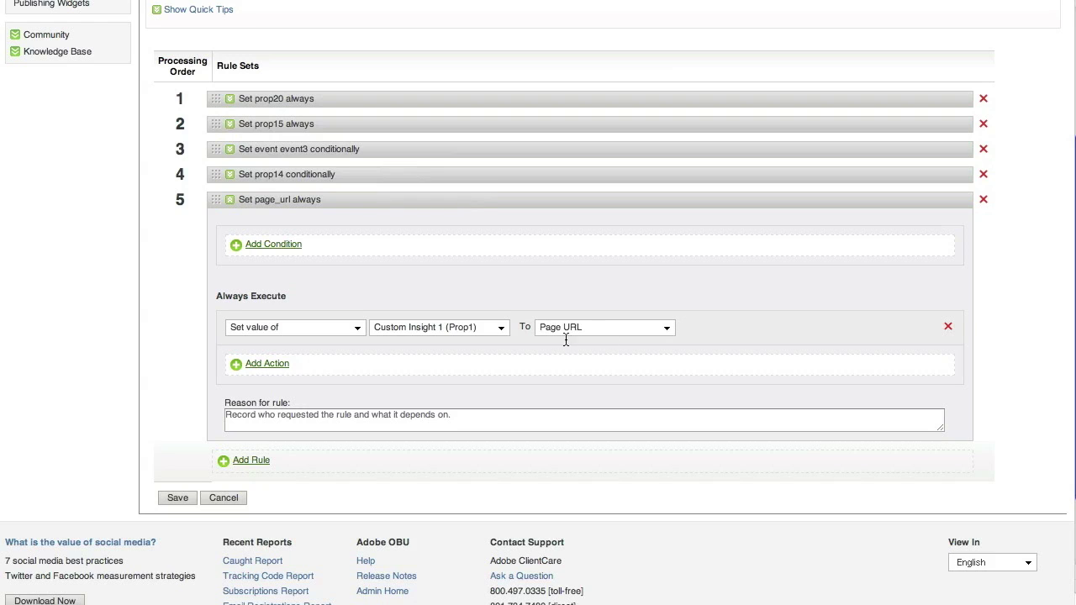
# Switch rule 5's target variable from Prop1 to Custom Insight 2 (Prop2).
pyautogui.click(503, 333)
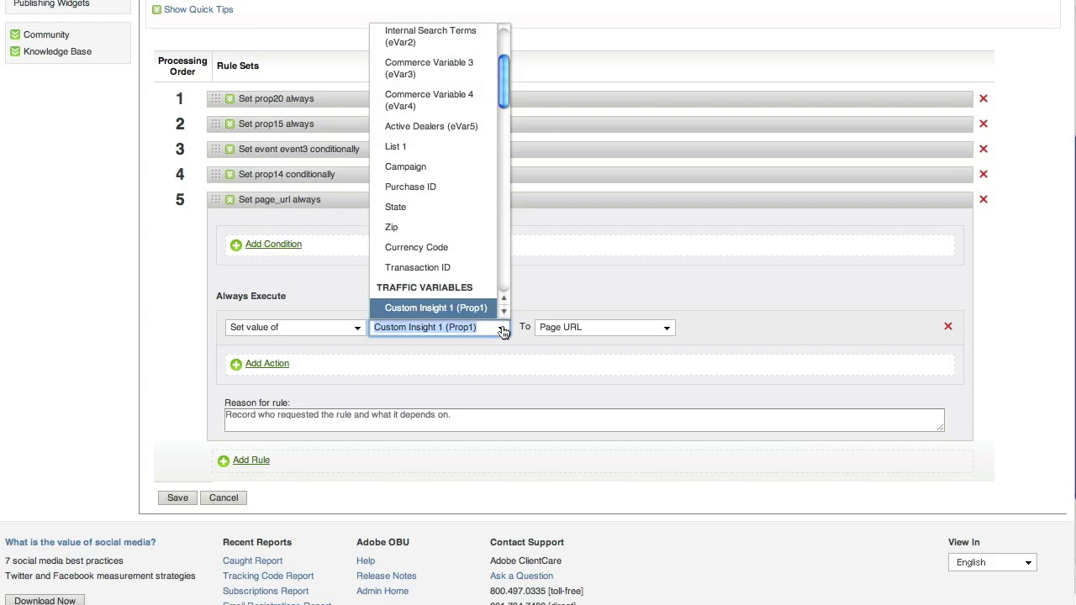
pyautogui.moveTo(501, 71); pyautogui.dragTo(502, 84)
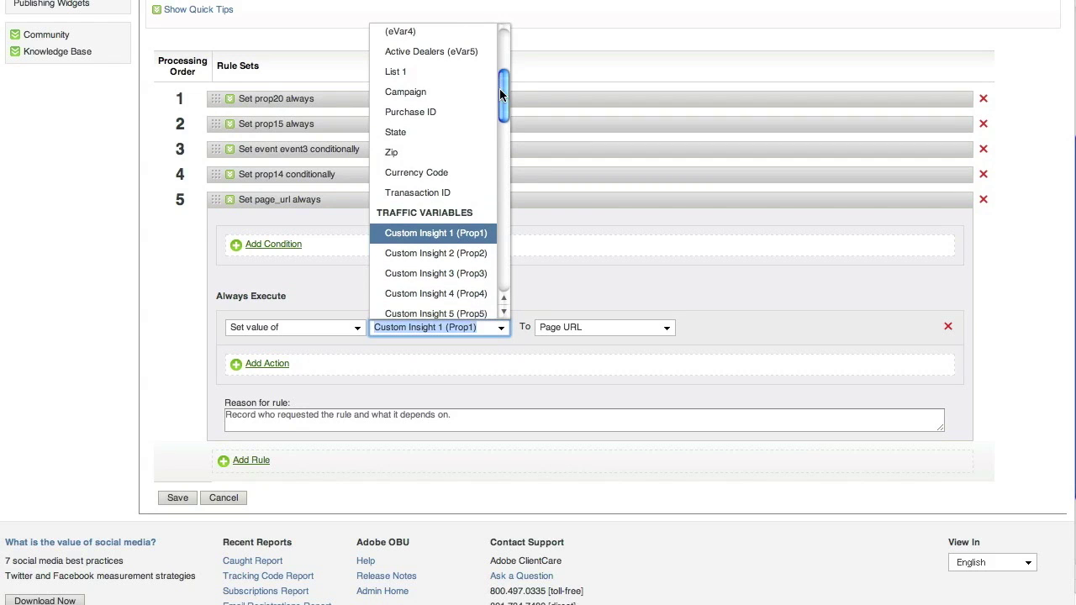
pyautogui.click(436, 247)
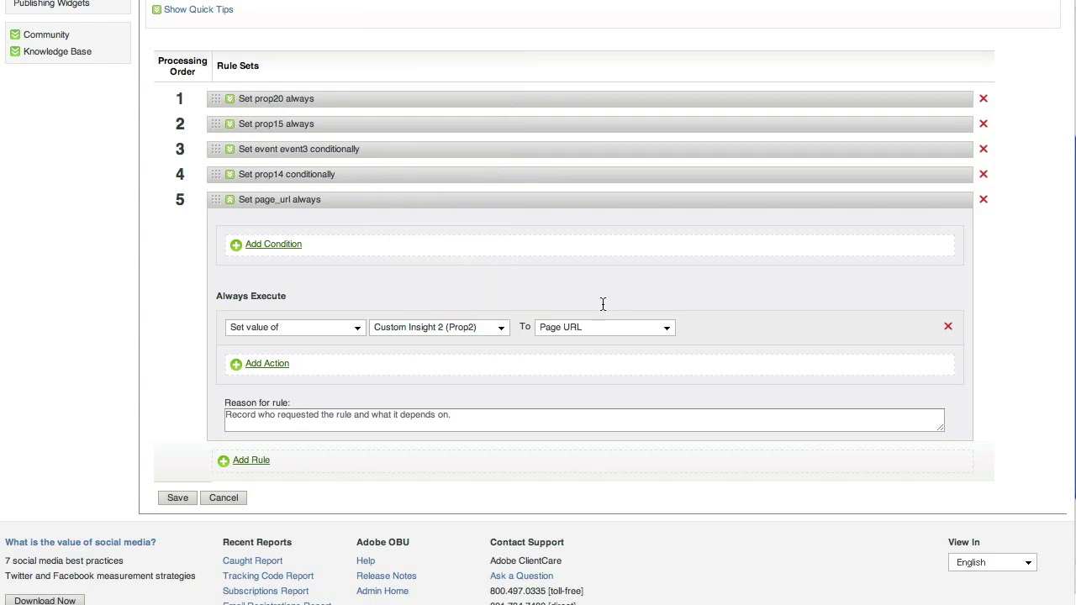
pyautogui.click(669, 330)
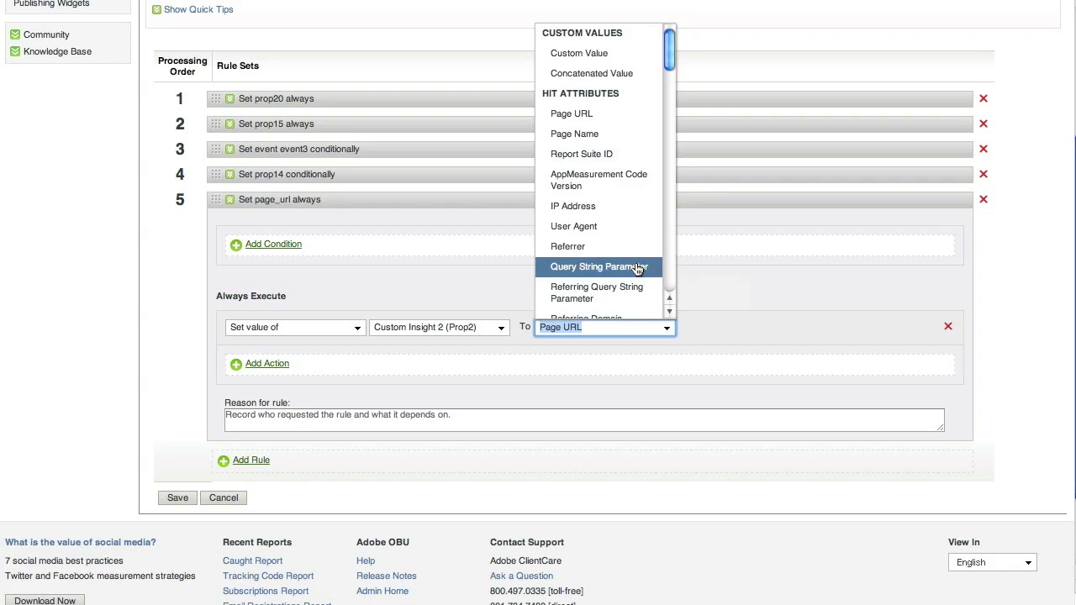
# Change rule 5's action type to Set event with Registrations (Event1).
pyautogui.click(359, 330)
pyautogui.click(322, 388)
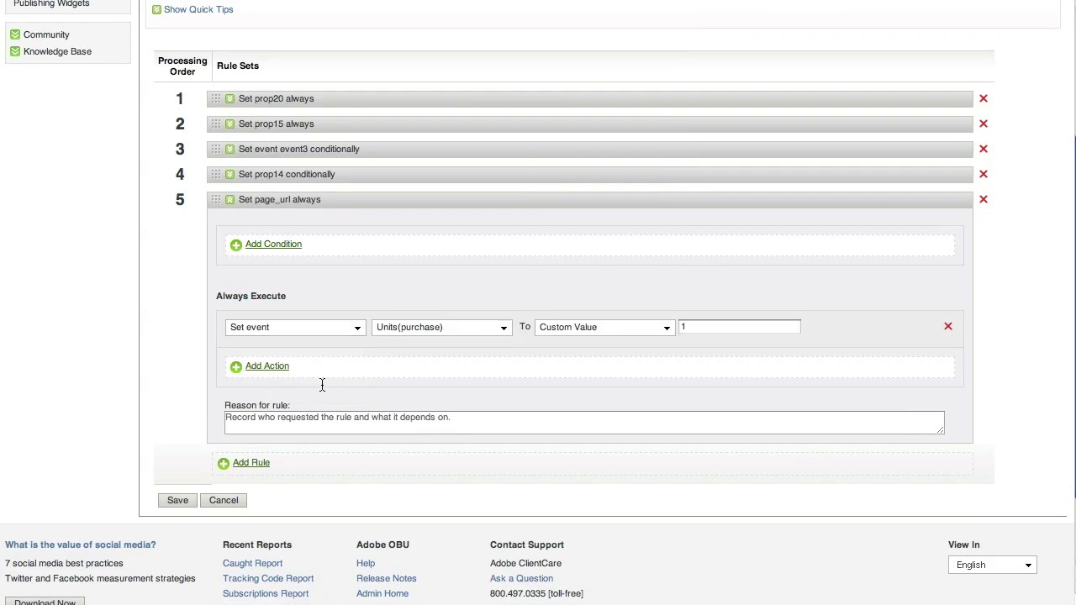
pyautogui.click(509, 334)
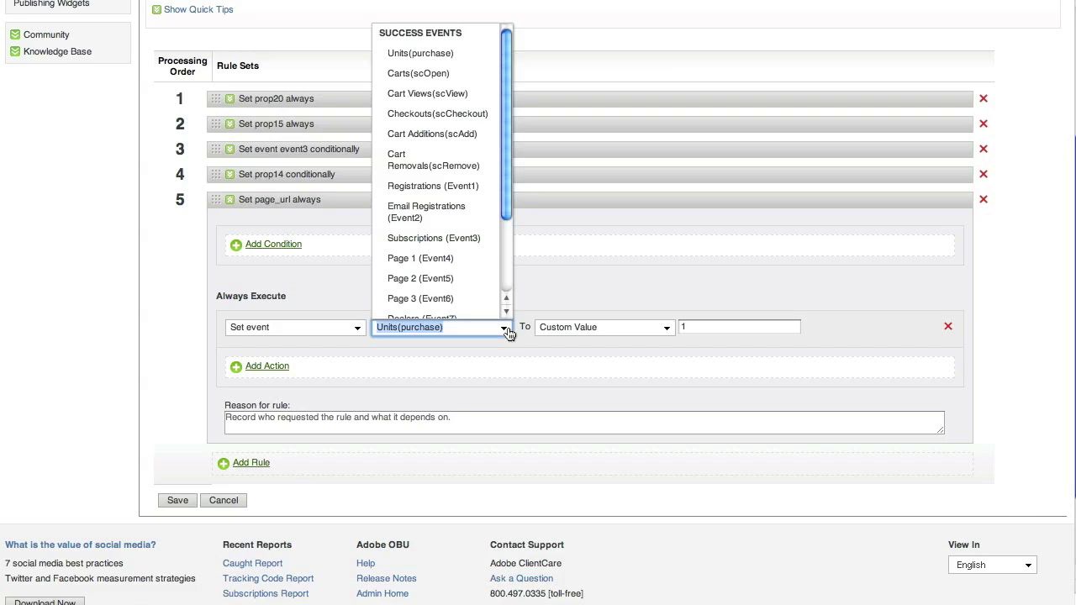
pyautogui.click(450, 186)
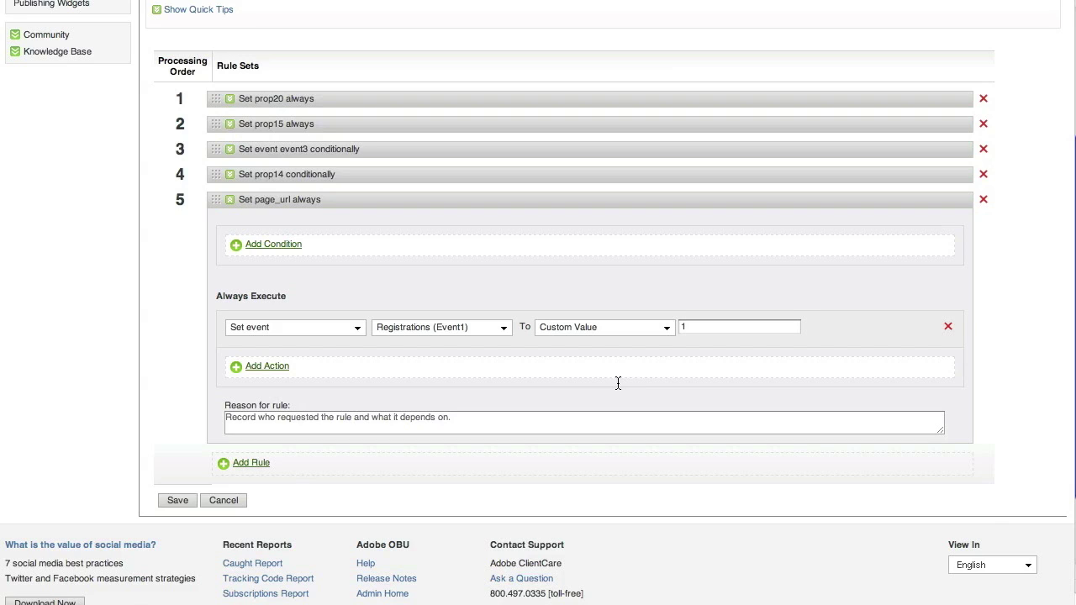
# Change the Registrations event's custom value from 1 to 2 and add a condition.
pyautogui.click(699, 328)
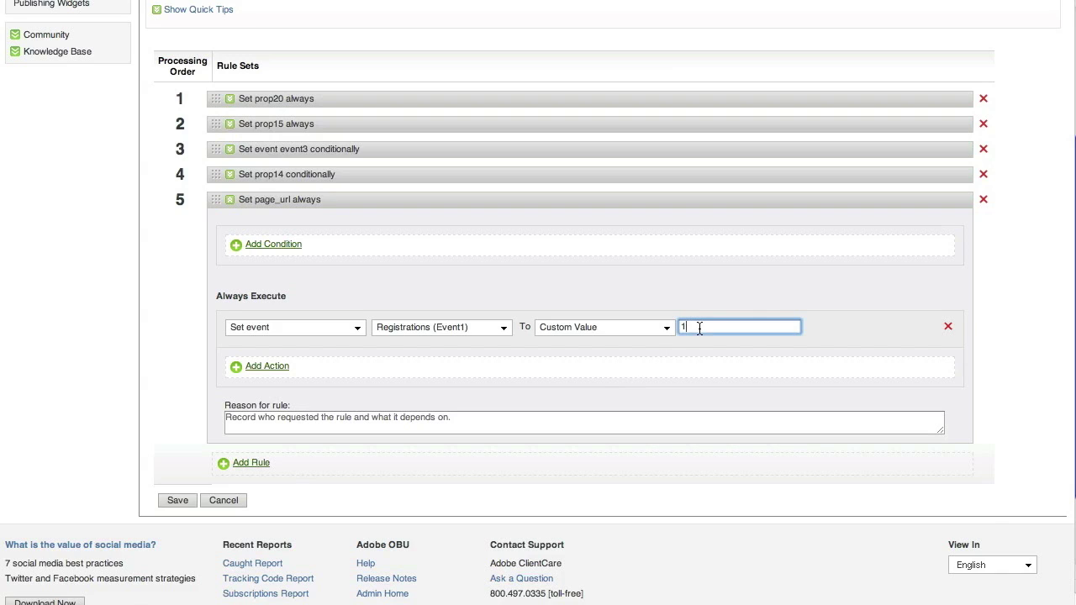
pyautogui.press('BackSpace')
pyautogui.write('2')
pyautogui.click(273, 245)
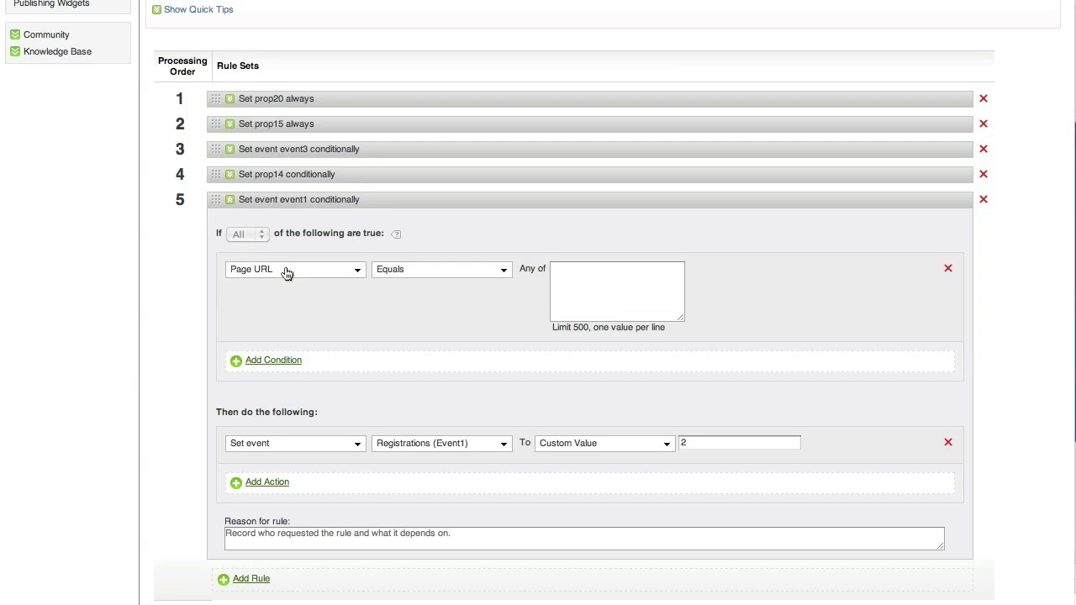
pyautogui.click(587, 273)
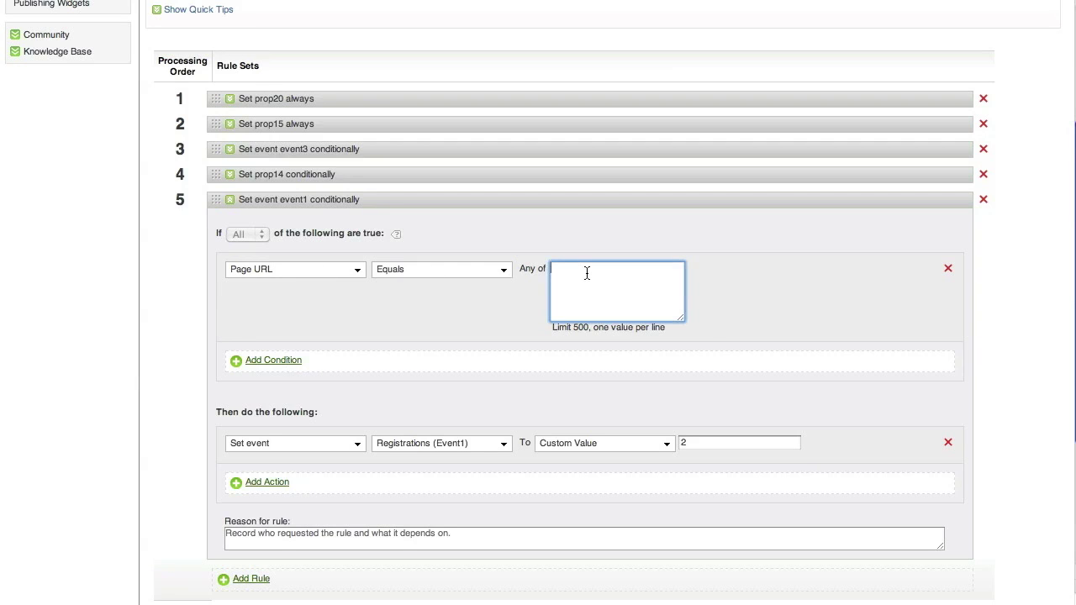
pyautogui.write('http://webanalyticsland.com/')
pyautogui.click(741, 444)
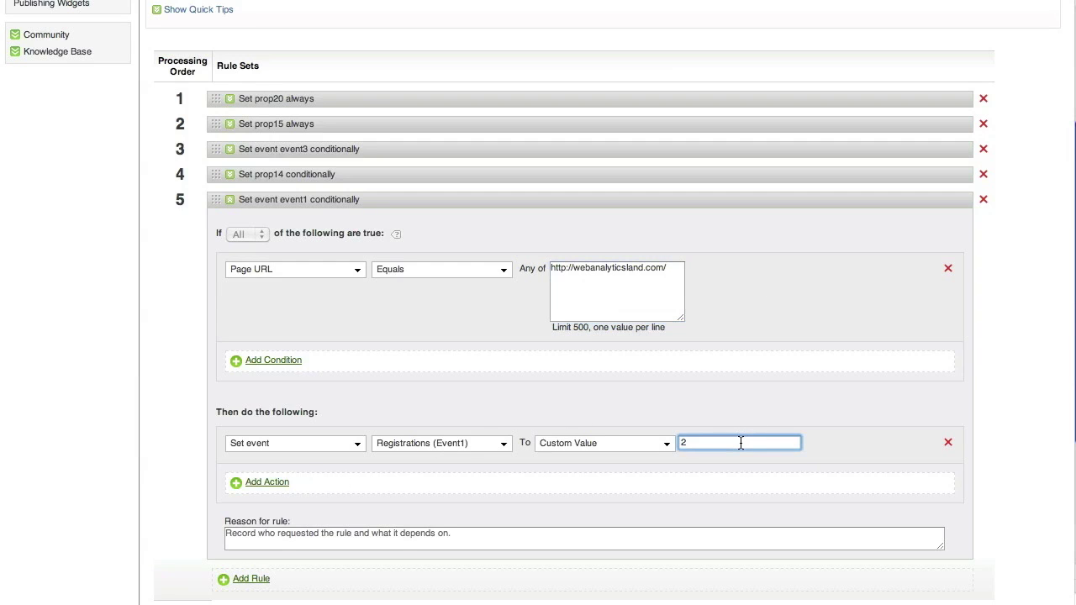
pyautogui.press('BackSpace')
pyautogui.write('1')
# Add a second action setting Page Name to the custom value 'Home'.
pyautogui.click(274, 483)
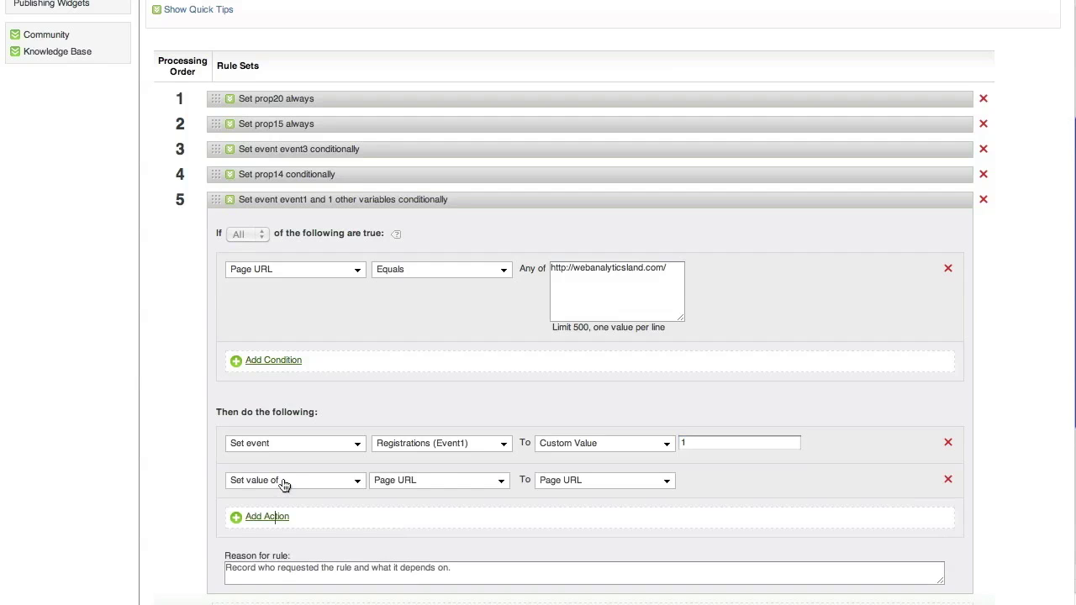
pyautogui.click(449, 485)
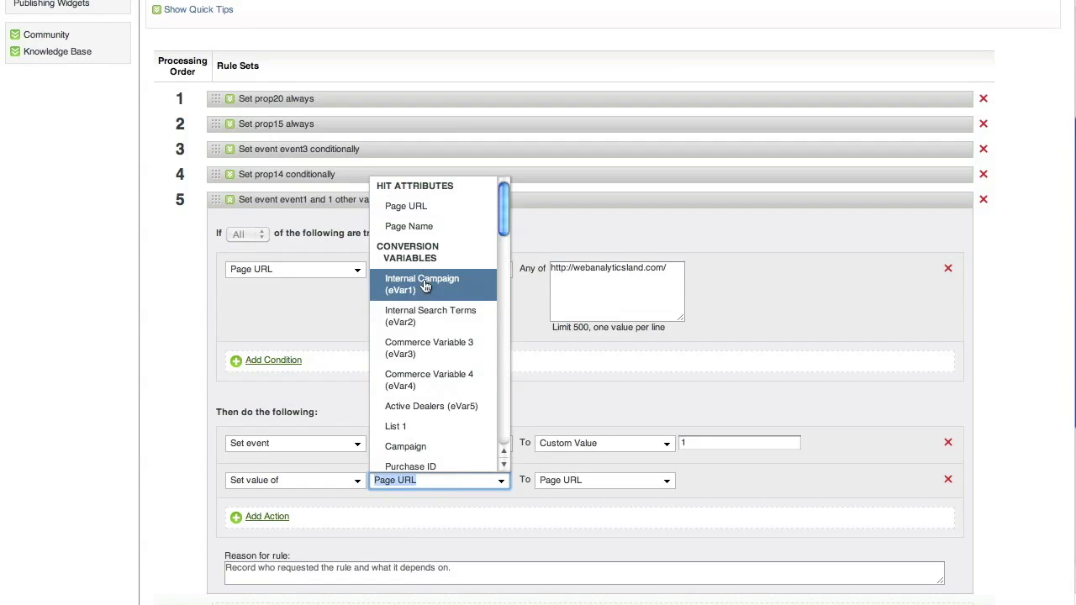
pyautogui.click(421, 228)
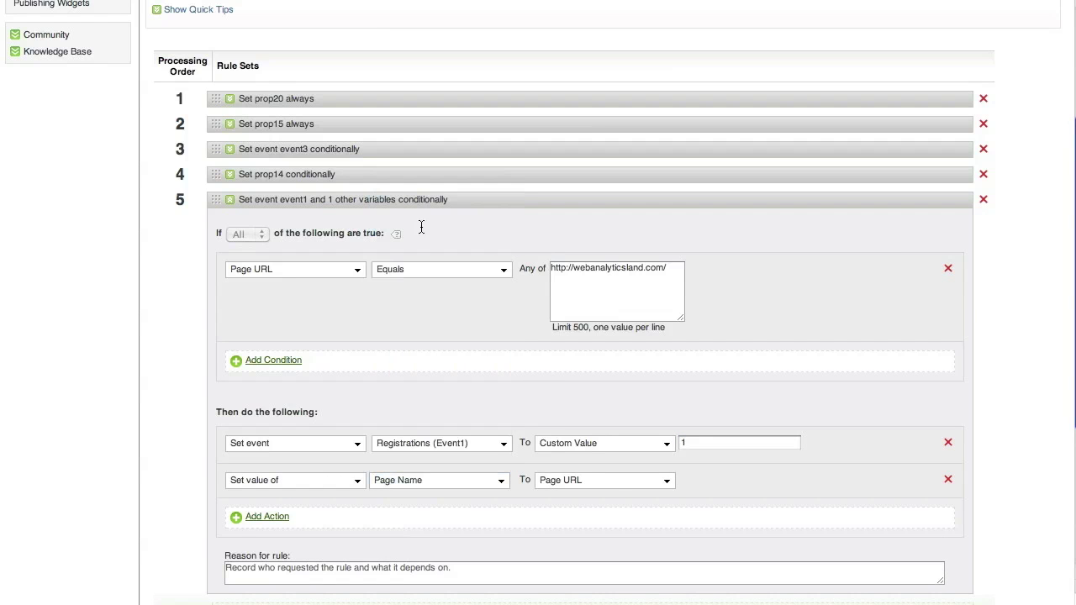
pyautogui.click(612, 485)
pyautogui.click(605, 209)
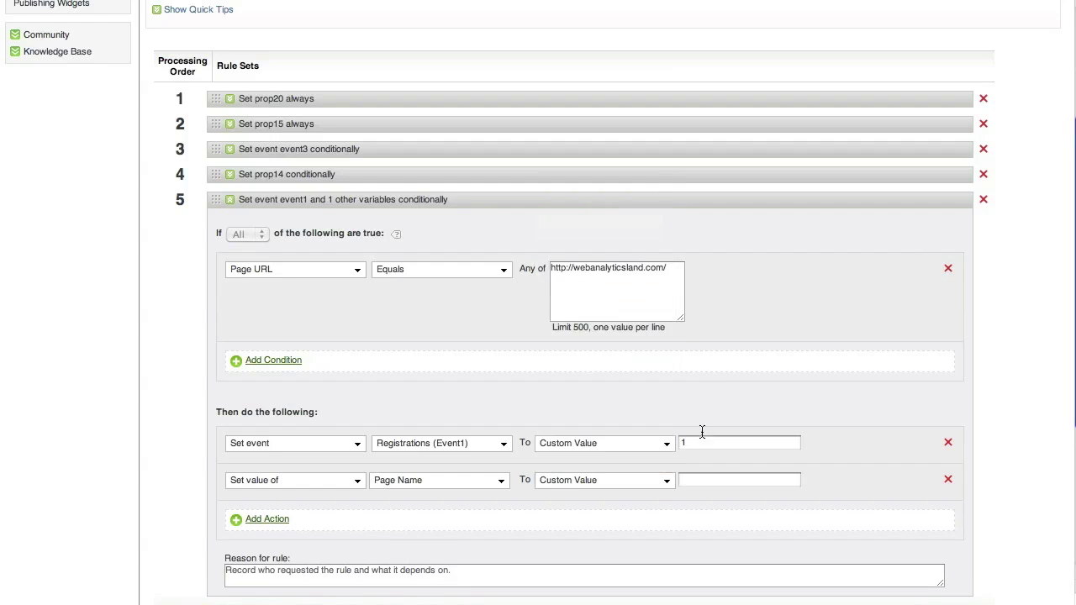
pyautogui.click(719, 483)
pyautogui.write('Home')
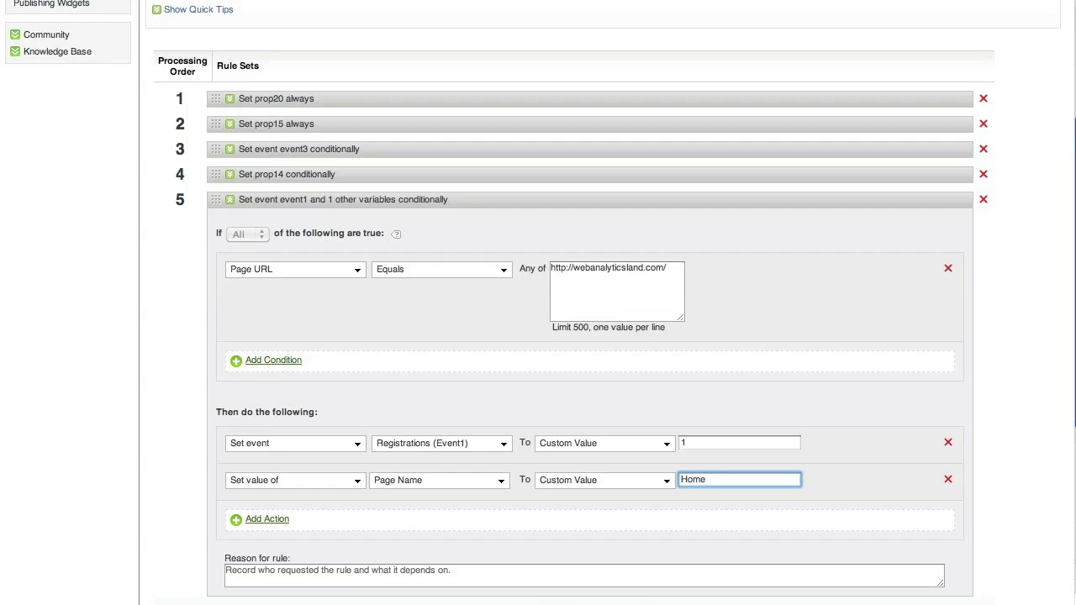
pyautogui.scroll(-3, 779, 345)
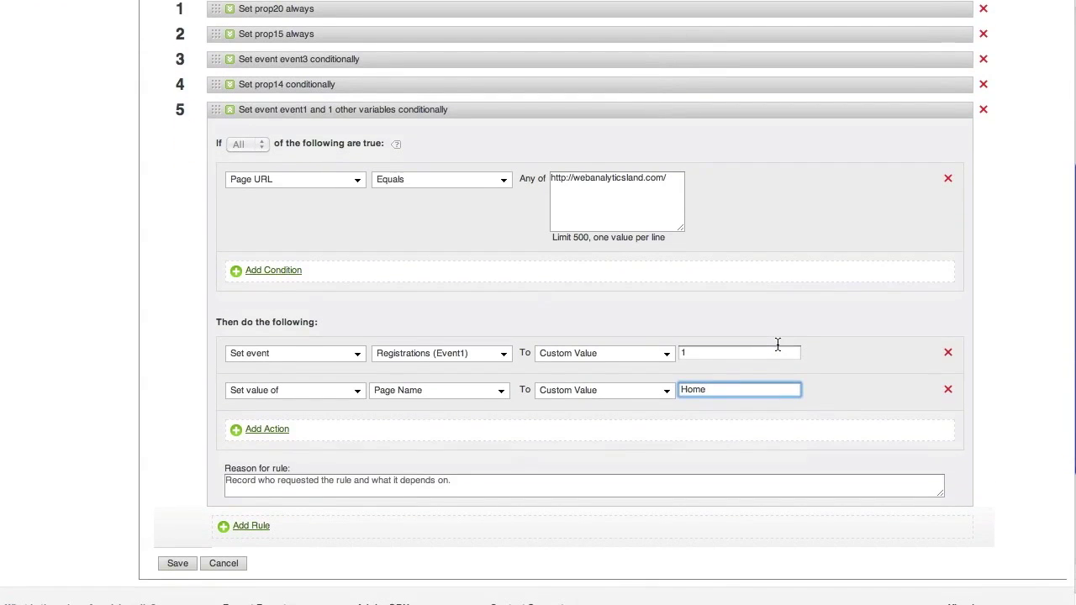
# Add an action deleting Internal Campaign (eVar1) and remove the Registrations event action.
pyautogui.click(278, 431)
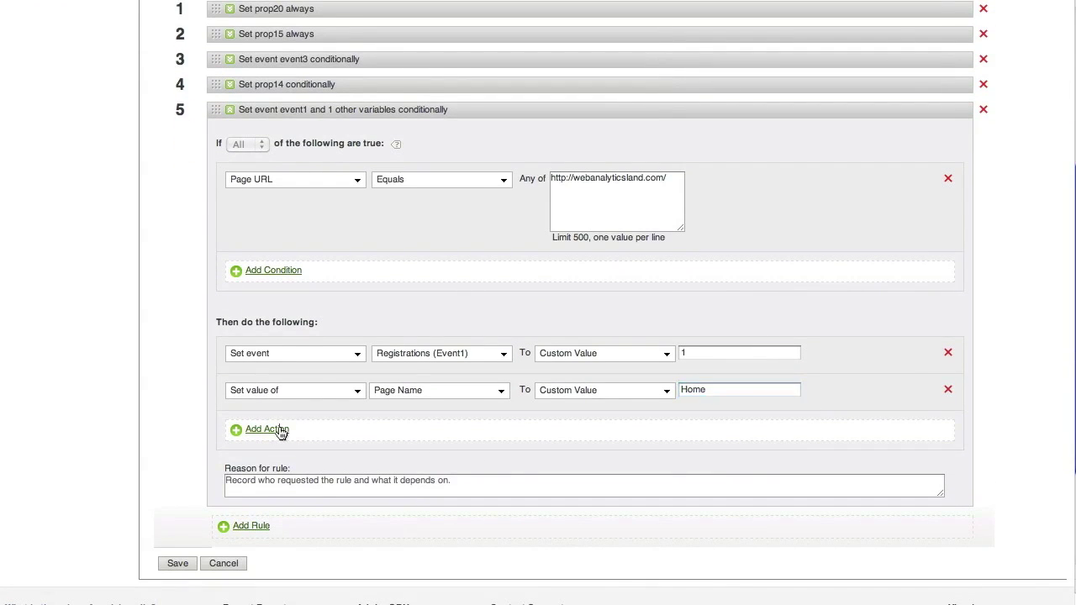
pyautogui.click(291, 431)
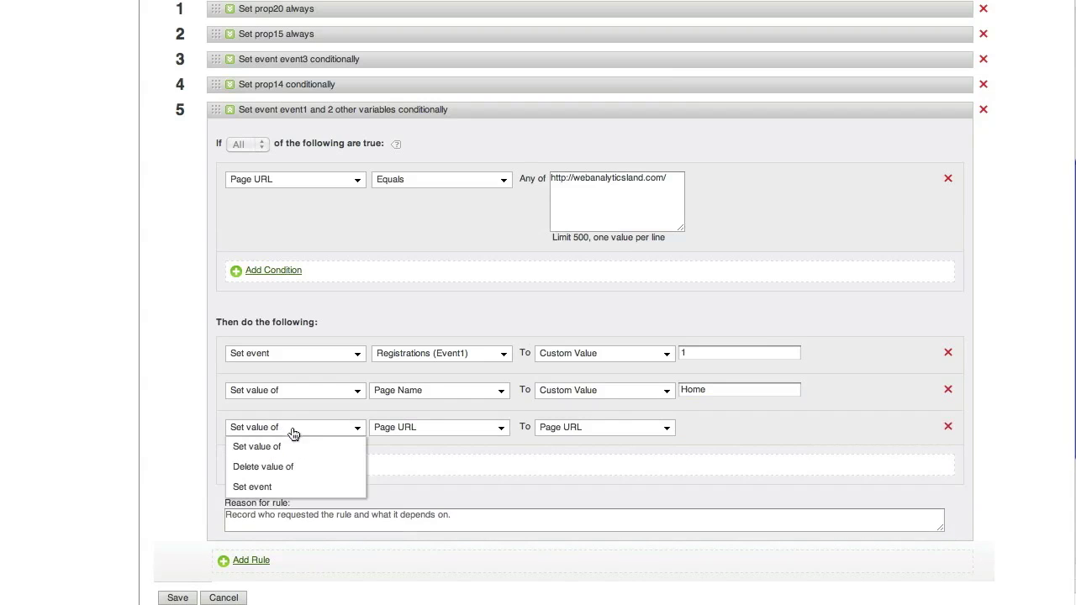
pyautogui.click(286, 468)
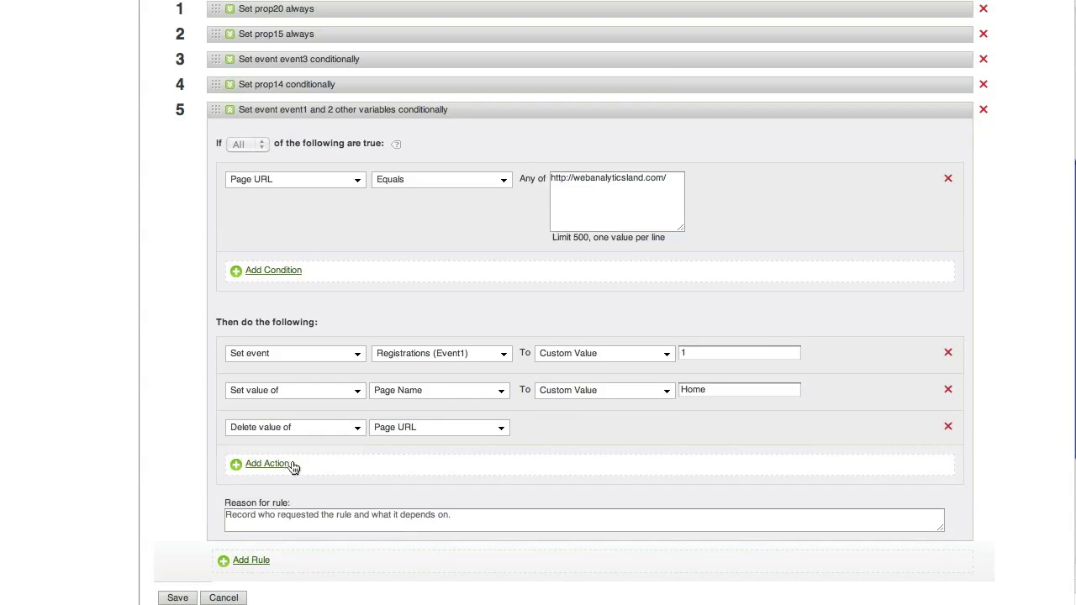
pyautogui.click(497, 431)
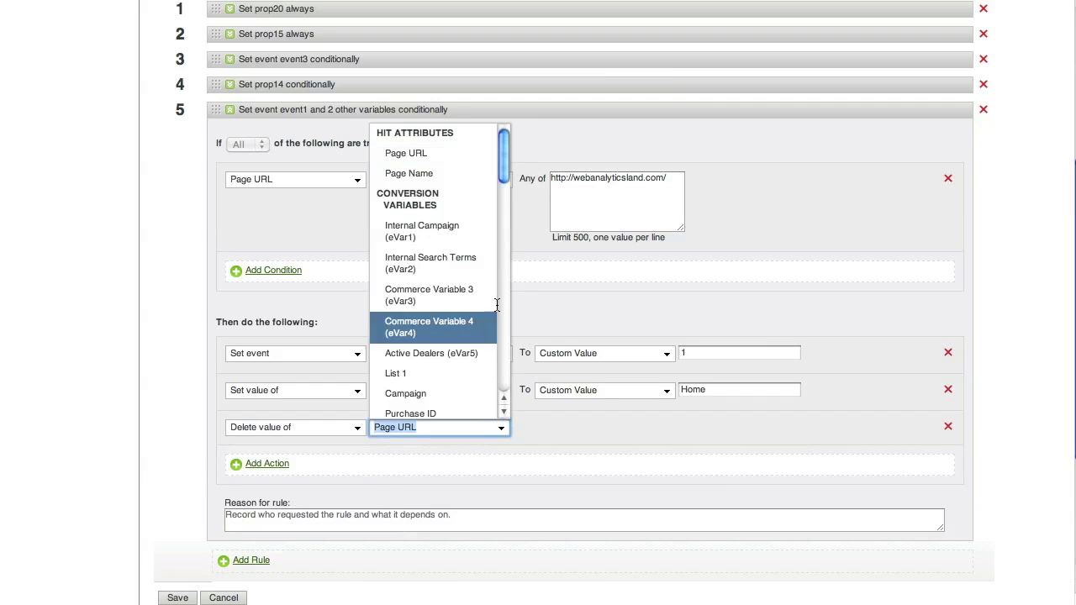
pyautogui.click(467, 244)
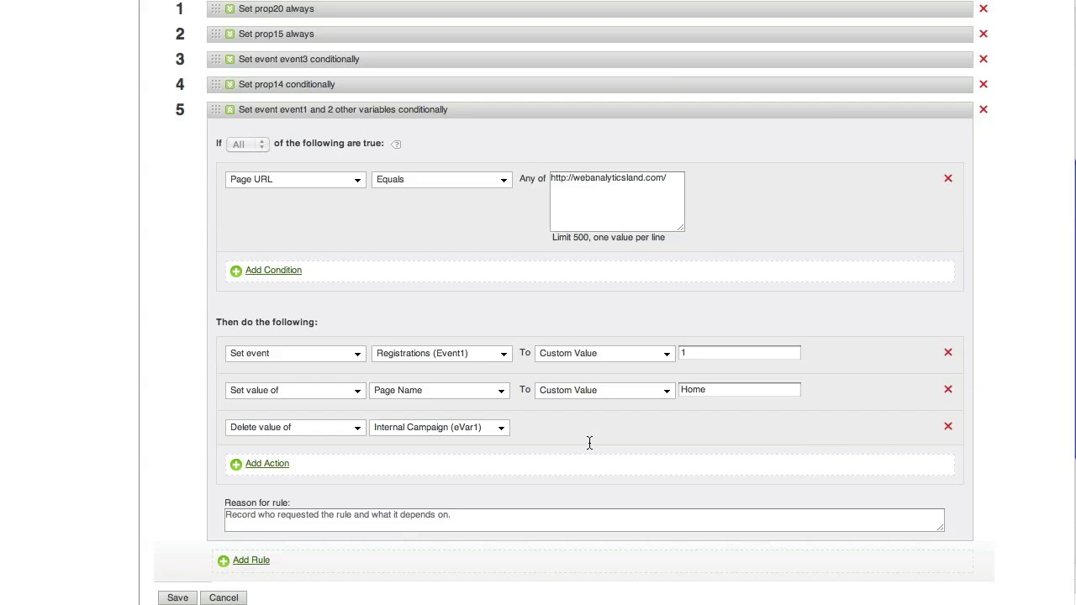
pyautogui.click(946, 352)
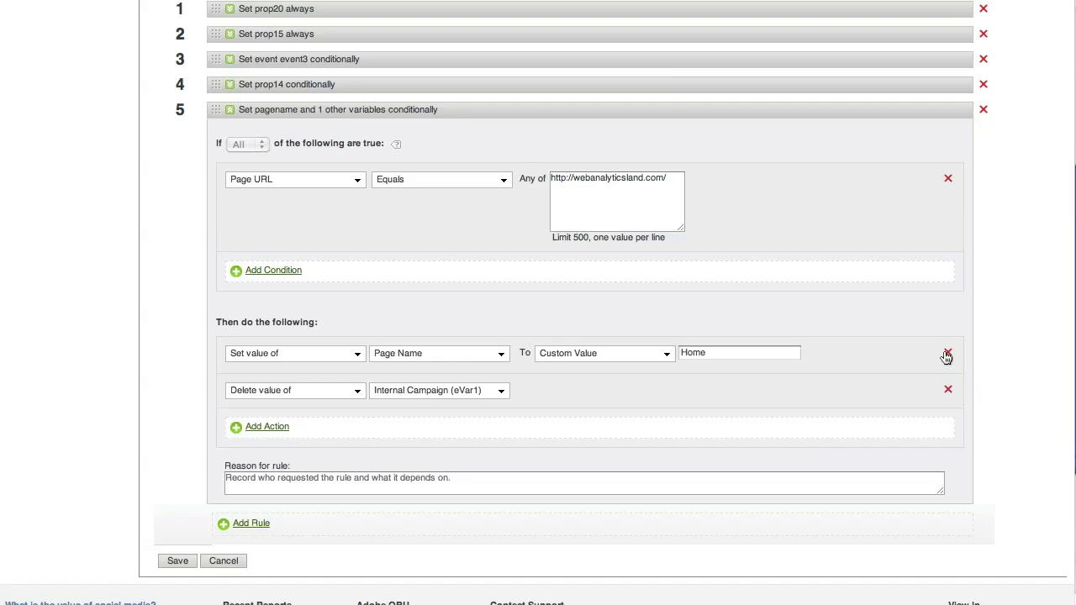
# Remove the Page Name and eVar1 actions and change the condition to Page URL contains /about.
pyautogui.click(947, 352)
pyautogui.click(947, 353)
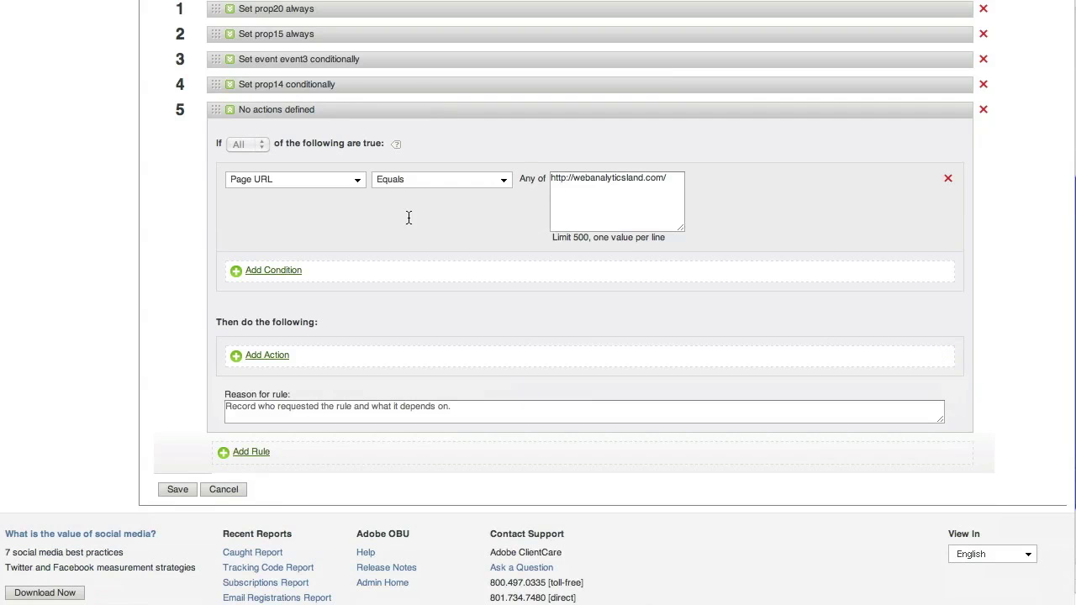
pyautogui.click(504, 187)
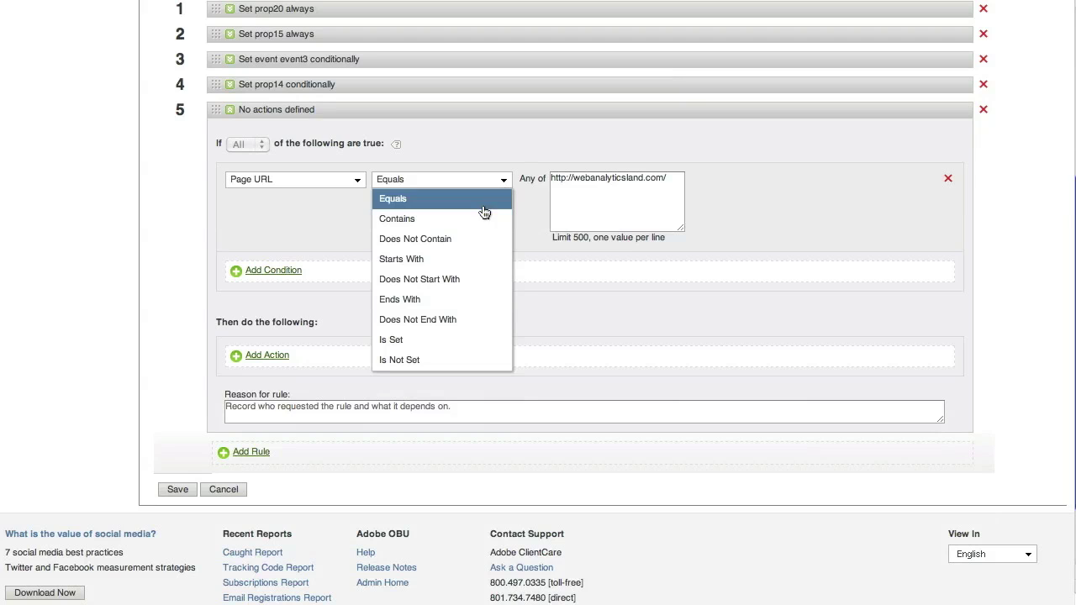
pyautogui.click(456, 232)
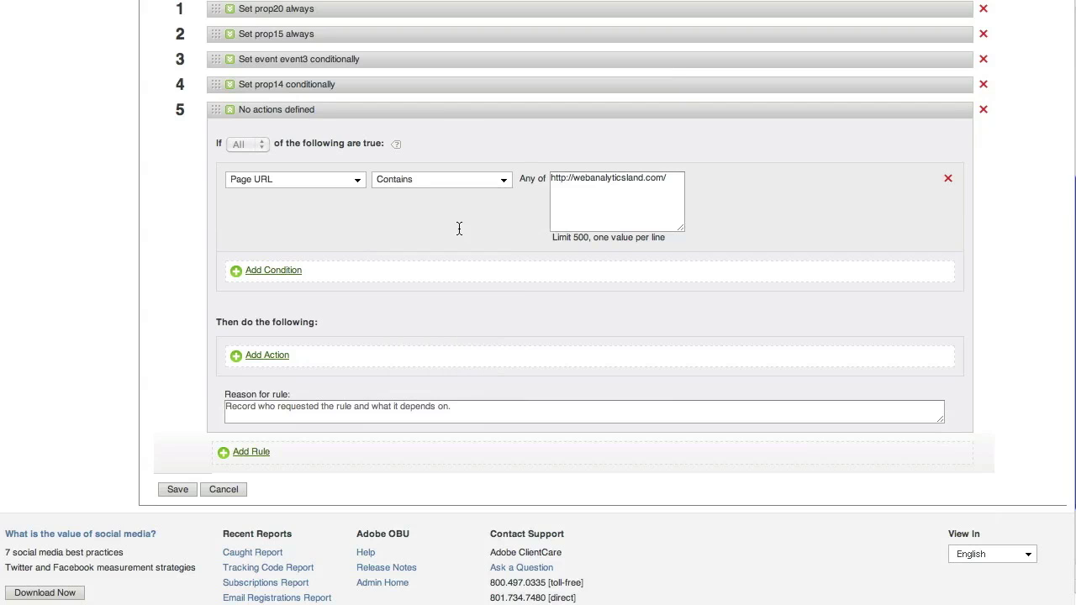
pyautogui.click(661, 189)
pyautogui.press('BackSpace')
pyautogui.press('BackSpace')
pyautogui.press('BackSpace')
pyautogui.press('BackSpace')
pyautogui.press('BackSpace')
pyautogui.press('BackSpace')
pyautogui.press('BackSpace')
pyautogui.press('BackSpace')
pyautogui.press('BackSpace')
pyautogui.press('BackSpace')
pyautogui.press('BackSpace')
pyautogui.press('BackSpace')
pyautogui.press('BackSpace')
pyautogui.press('BackSpace')
pyautogui.press('BackSpace')
pyautogui.press('BackSpace')
pyautogui.press('BackSpace')
pyautogui.press('BackSpace')
pyautogui.press('BackSpace')
pyautogui.press('BackSpace')
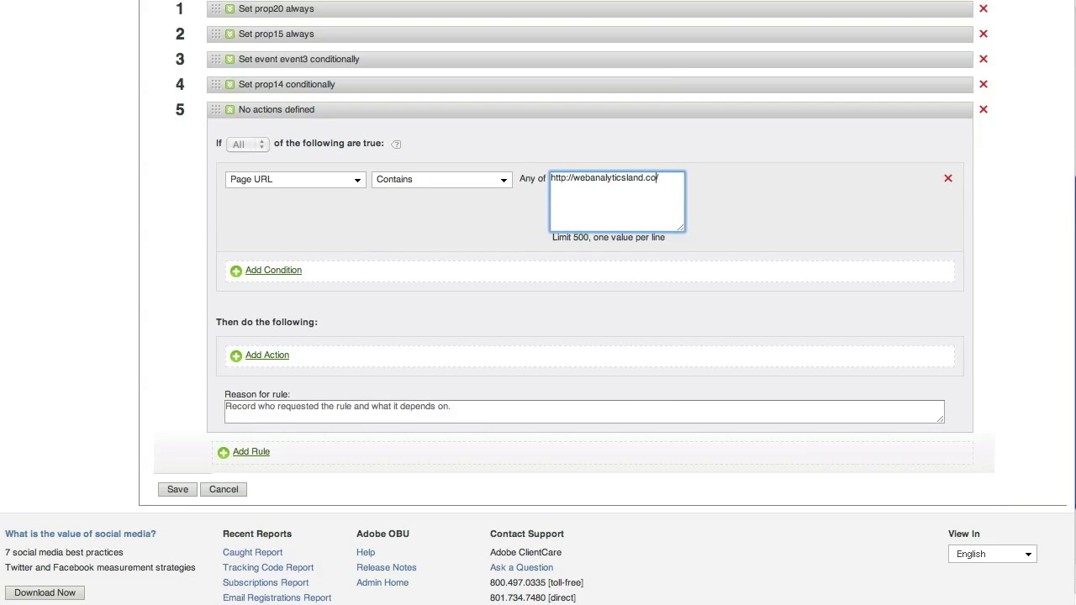
pyautogui.press('BackSpace')
pyautogui.press('BackSpace')
pyautogui.press('BackSpace')
pyautogui.press('BackSpace')
pyautogui.press('BackSpace')
pyautogui.press('BackSpace')
pyautogui.press('BackSpace')
pyautogui.press('BackSpace')
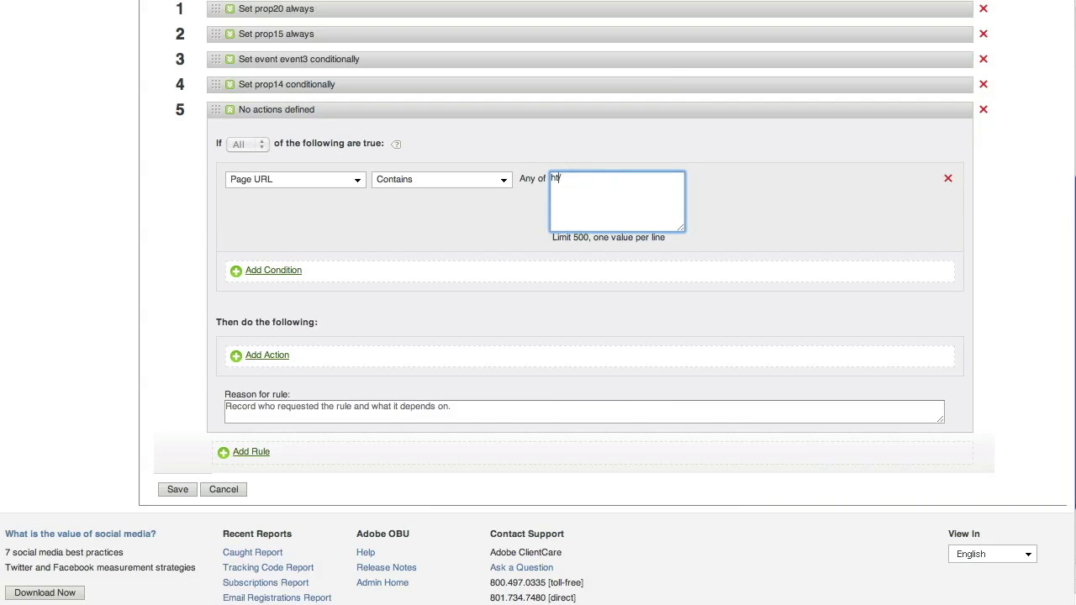
pyautogui.write('/about')
# Add an action to rule 5 that sets Channel to the custom value 'About'.
pyautogui.click(281, 356)
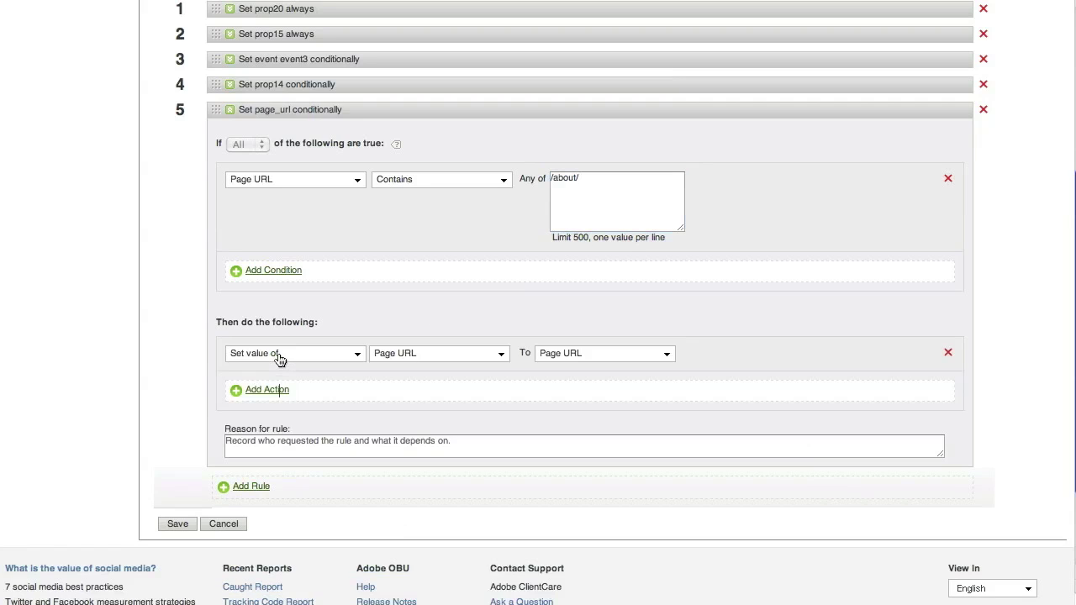
pyautogui.click(415, 357)
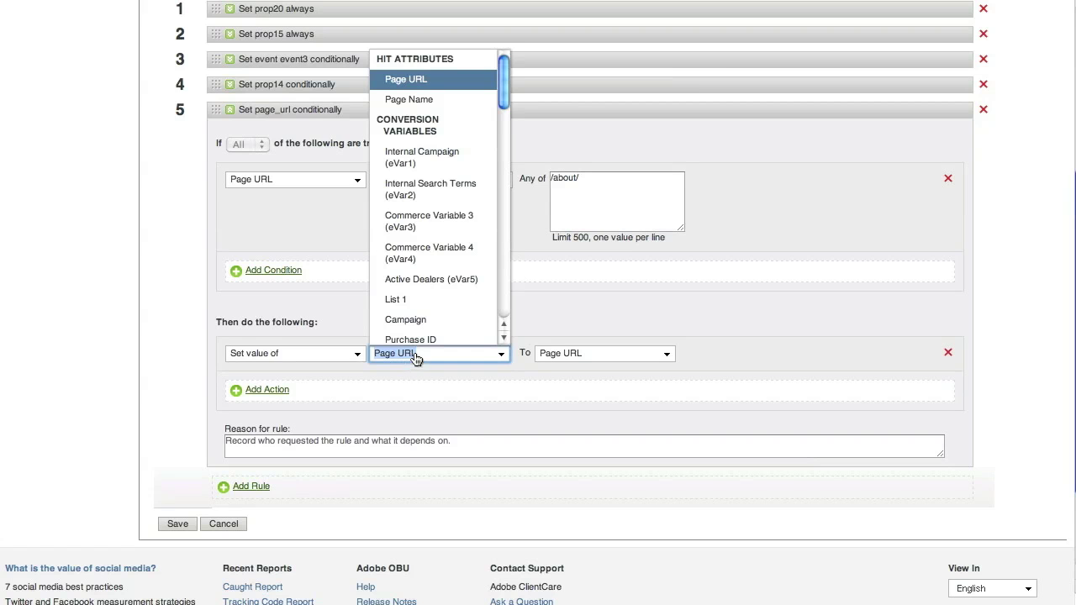
pyautogui.moveTo(502, 89); pyautogui.dragTo(495, 248)
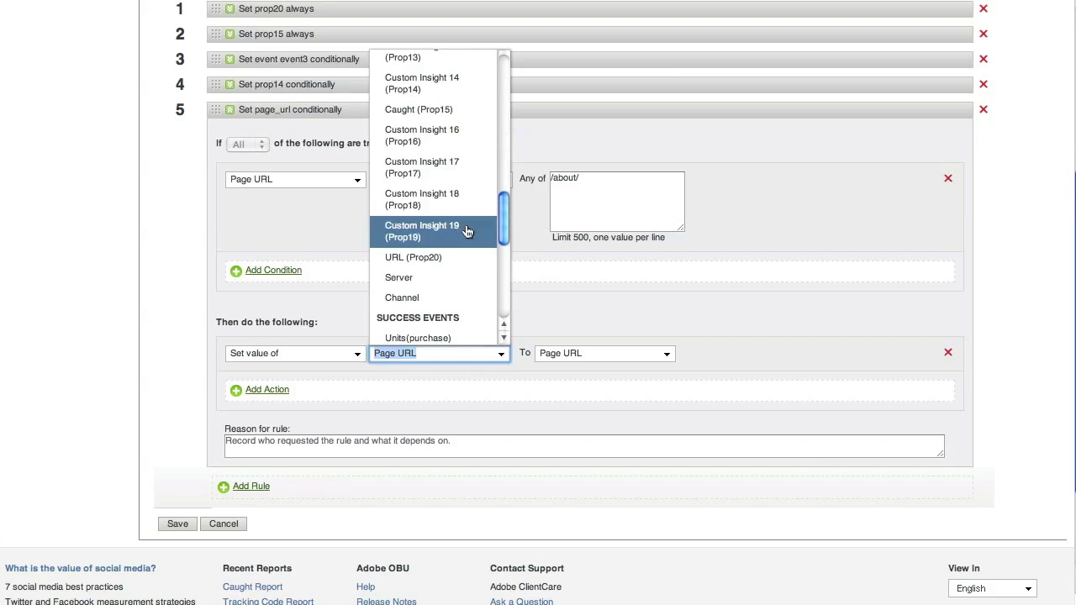
pyautogui.click(439, 297)
pyautogui.click(611, 358)
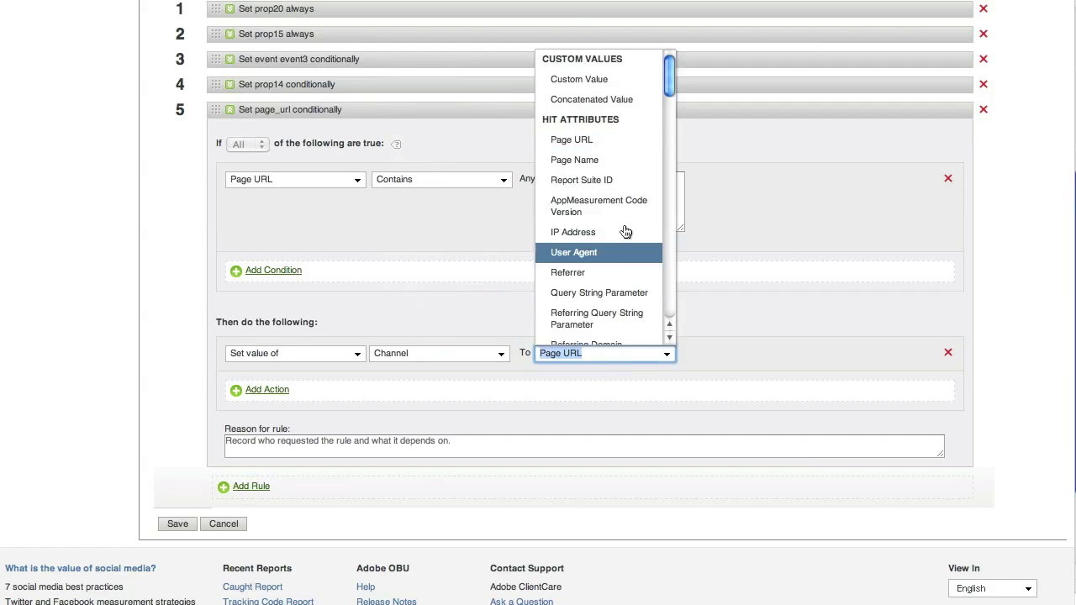
pyautogui.click(614, 79)
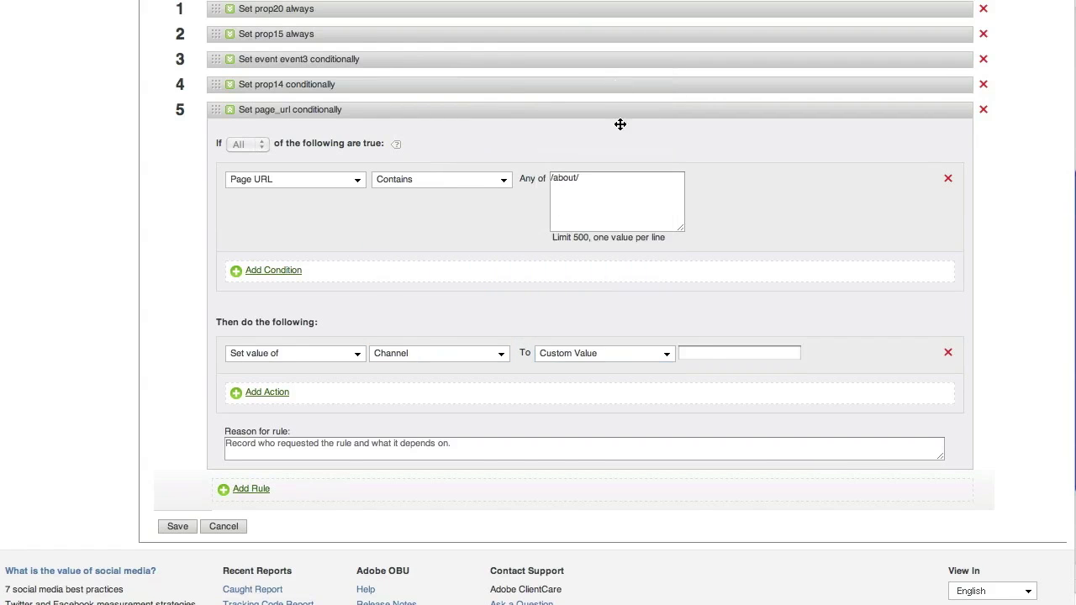
pyautogui.click(711, 356)
pyautogui.write('About')
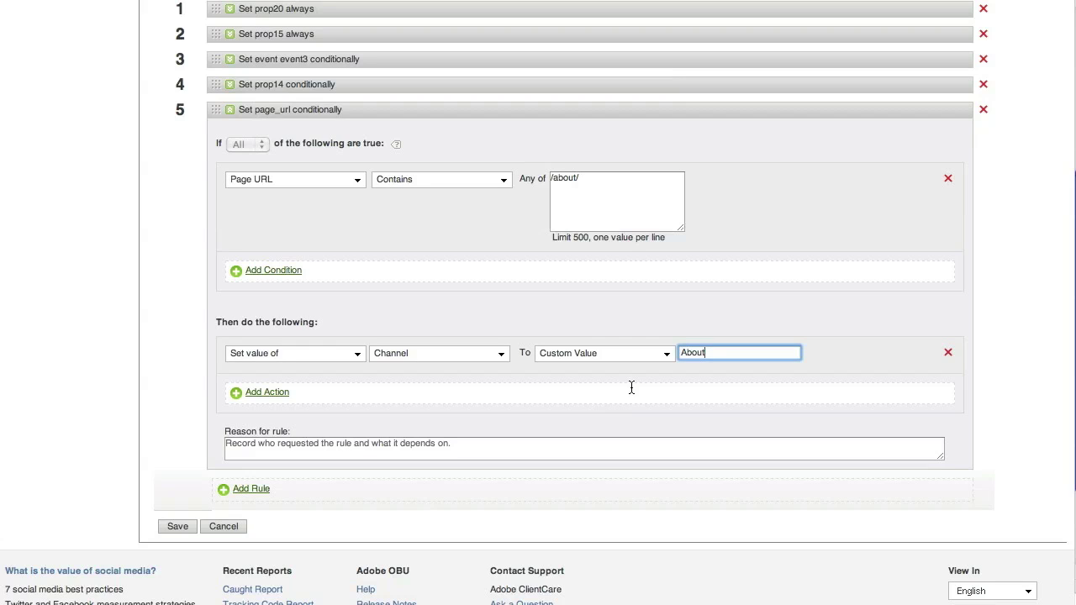
# Enter 'Set the channel for the about section' as rule 5's reason.
pyautogui.click(525, 453)
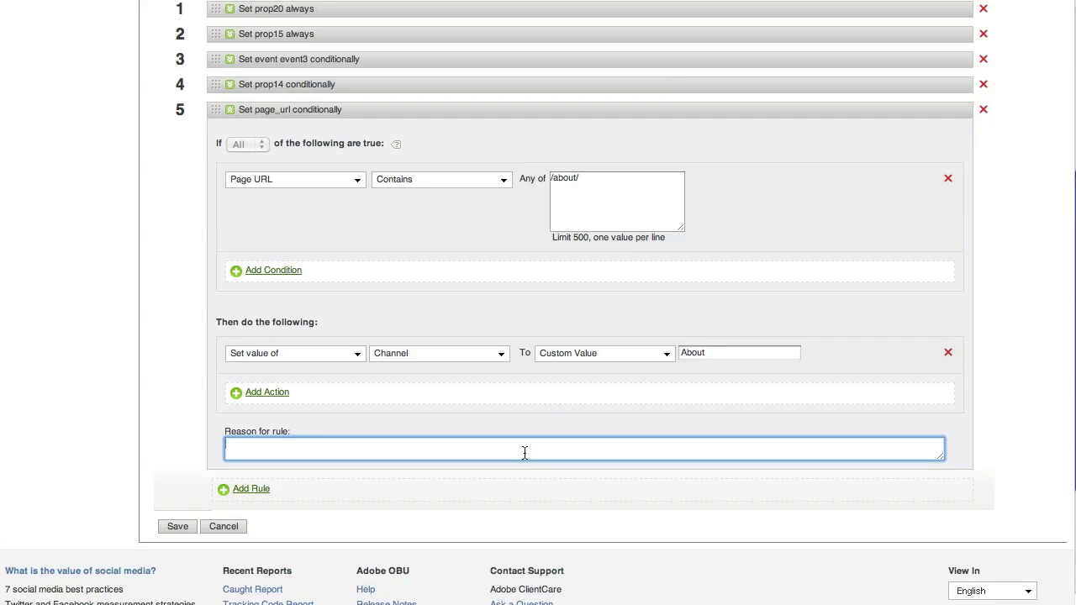
pyautogui.write('Set the channel')
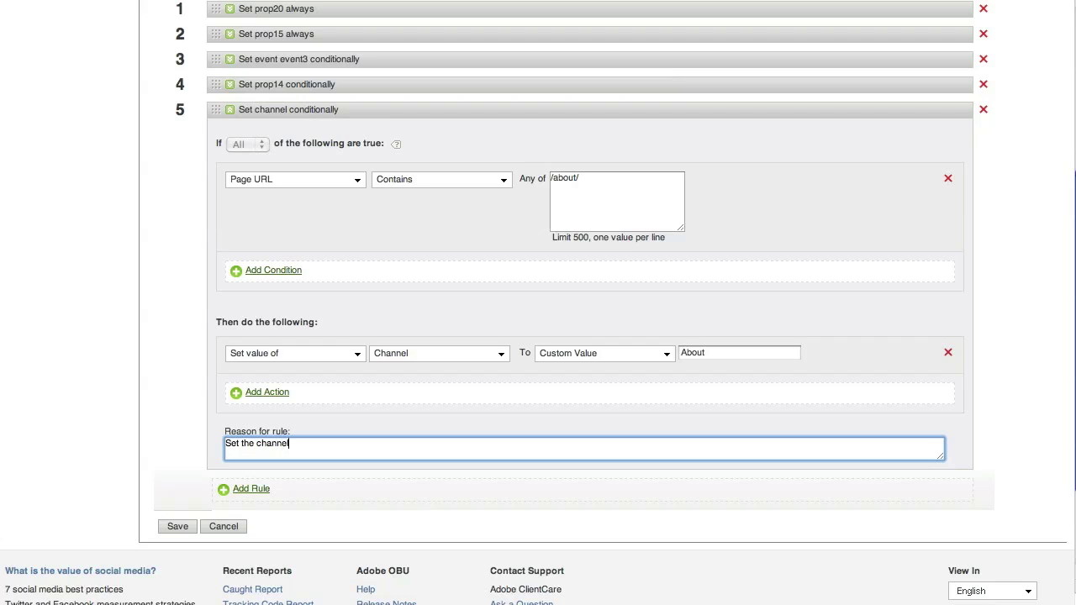
pyautogui.write(' for the about section')
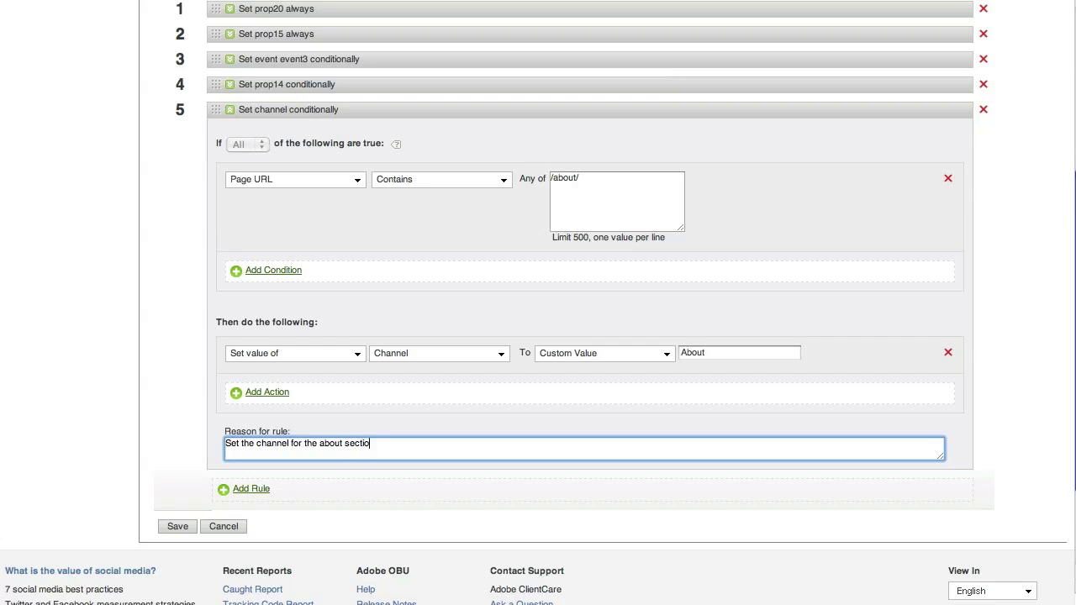